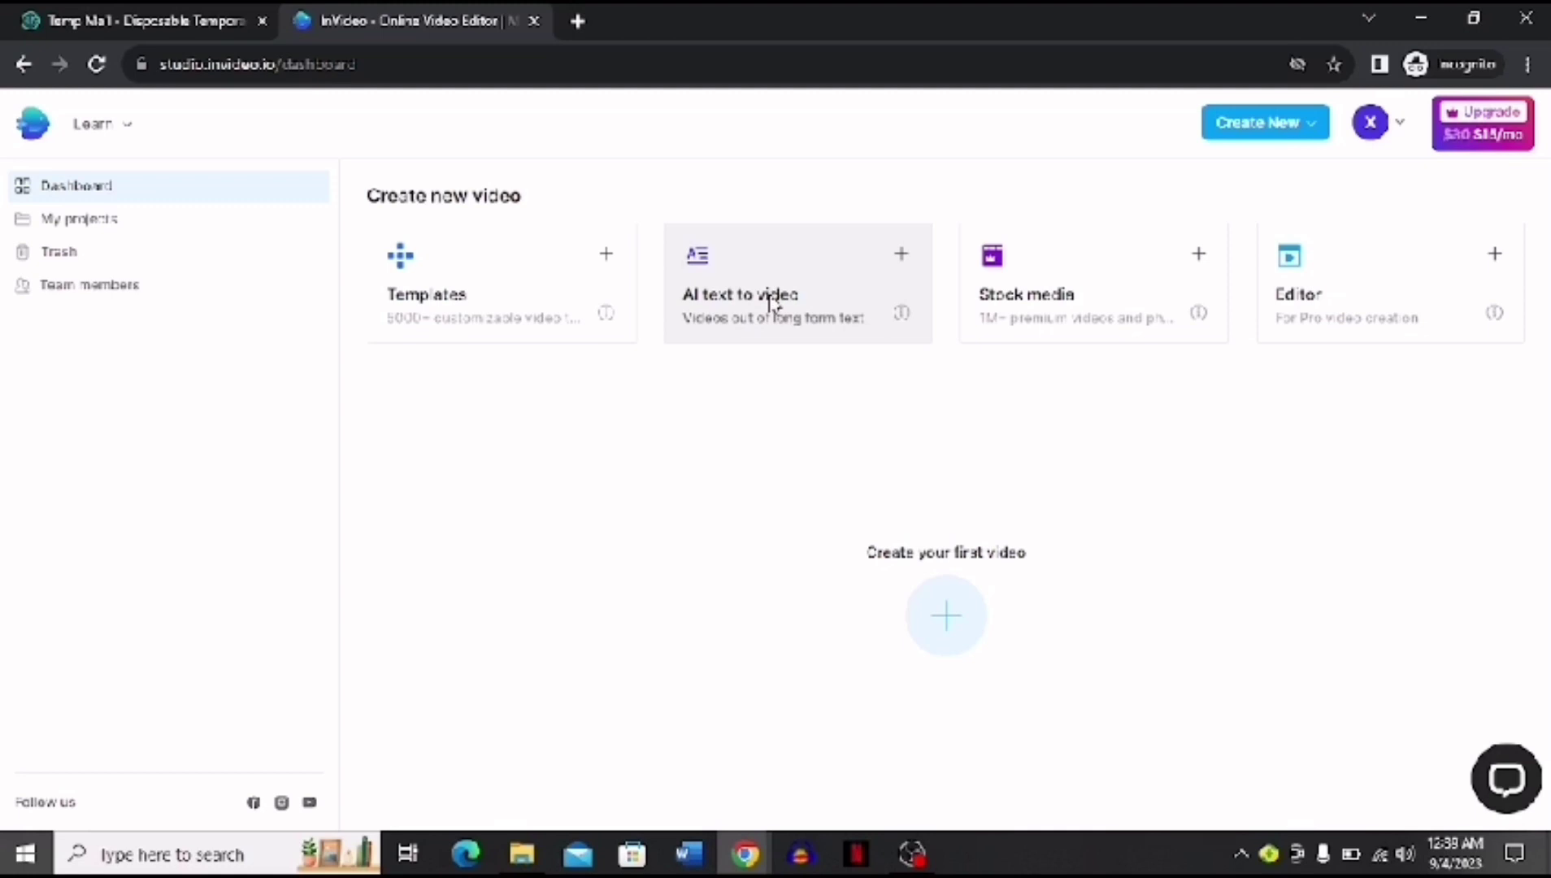
# Start a new video from the dashboard's 'AI text to video' card
pyautogui.click(772, 303)
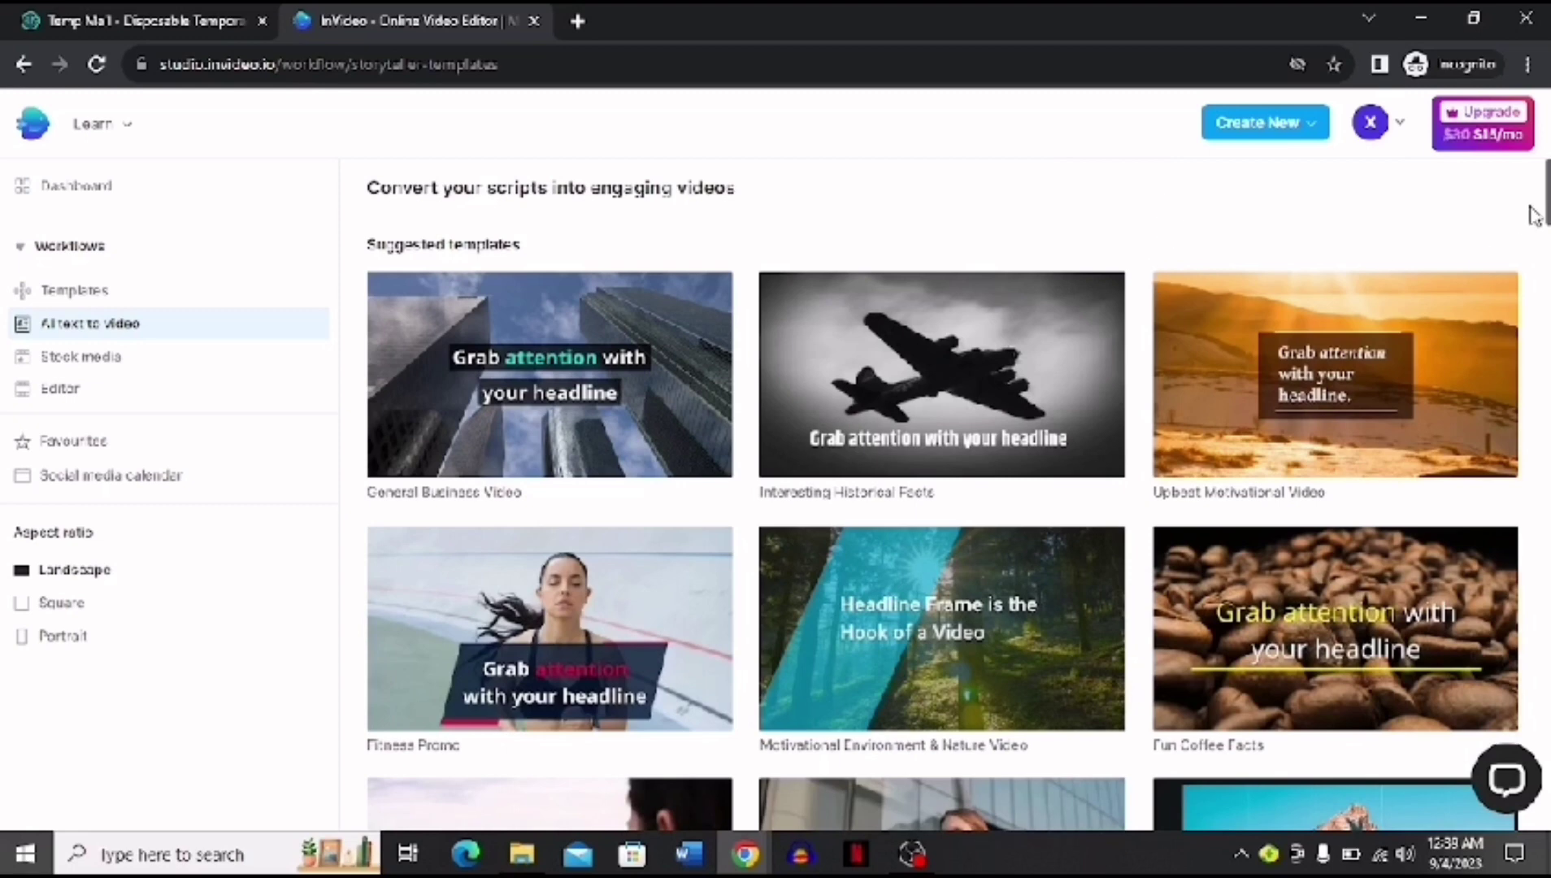
pyautogui.scroll(-1, 945, 496)
pyautogui.scroll(1, 944, 496)
pyautogui.scroll(-3, 945, 495)
pyautogui.scroll(-3, 943, 496)
pyautogui.scroll(-4, 945, 496)
pyautogui.moveTo(1546, 239); pyautogui.dragTo(1546, 169)
pyautogui.moveTo(1546, 195); pyautogui.dragTo(1546, 300)
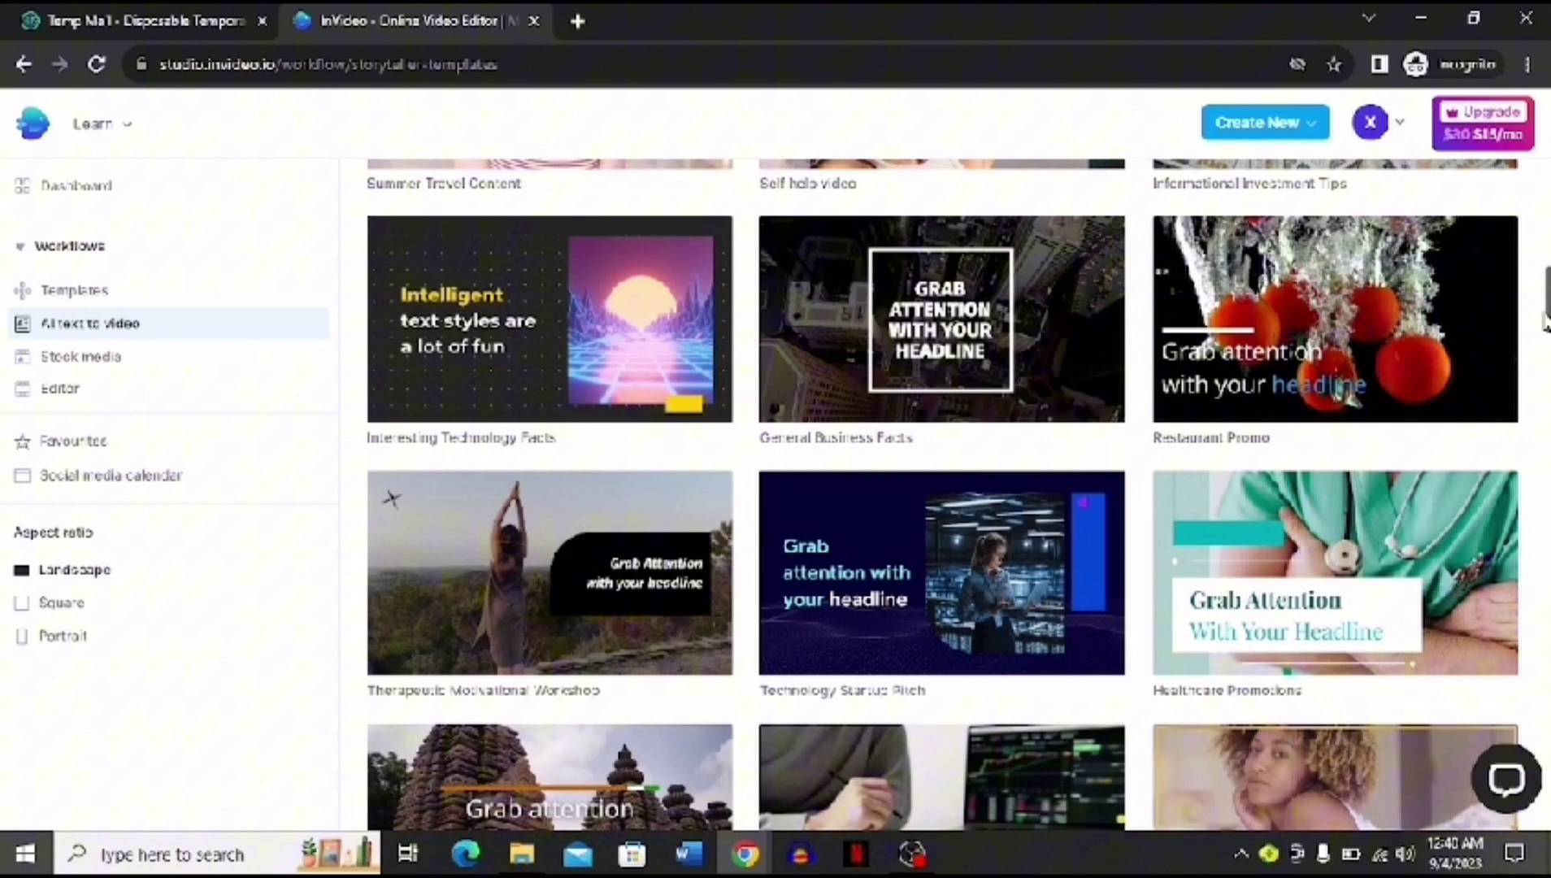
pyautogui.moveTo(941, 318)
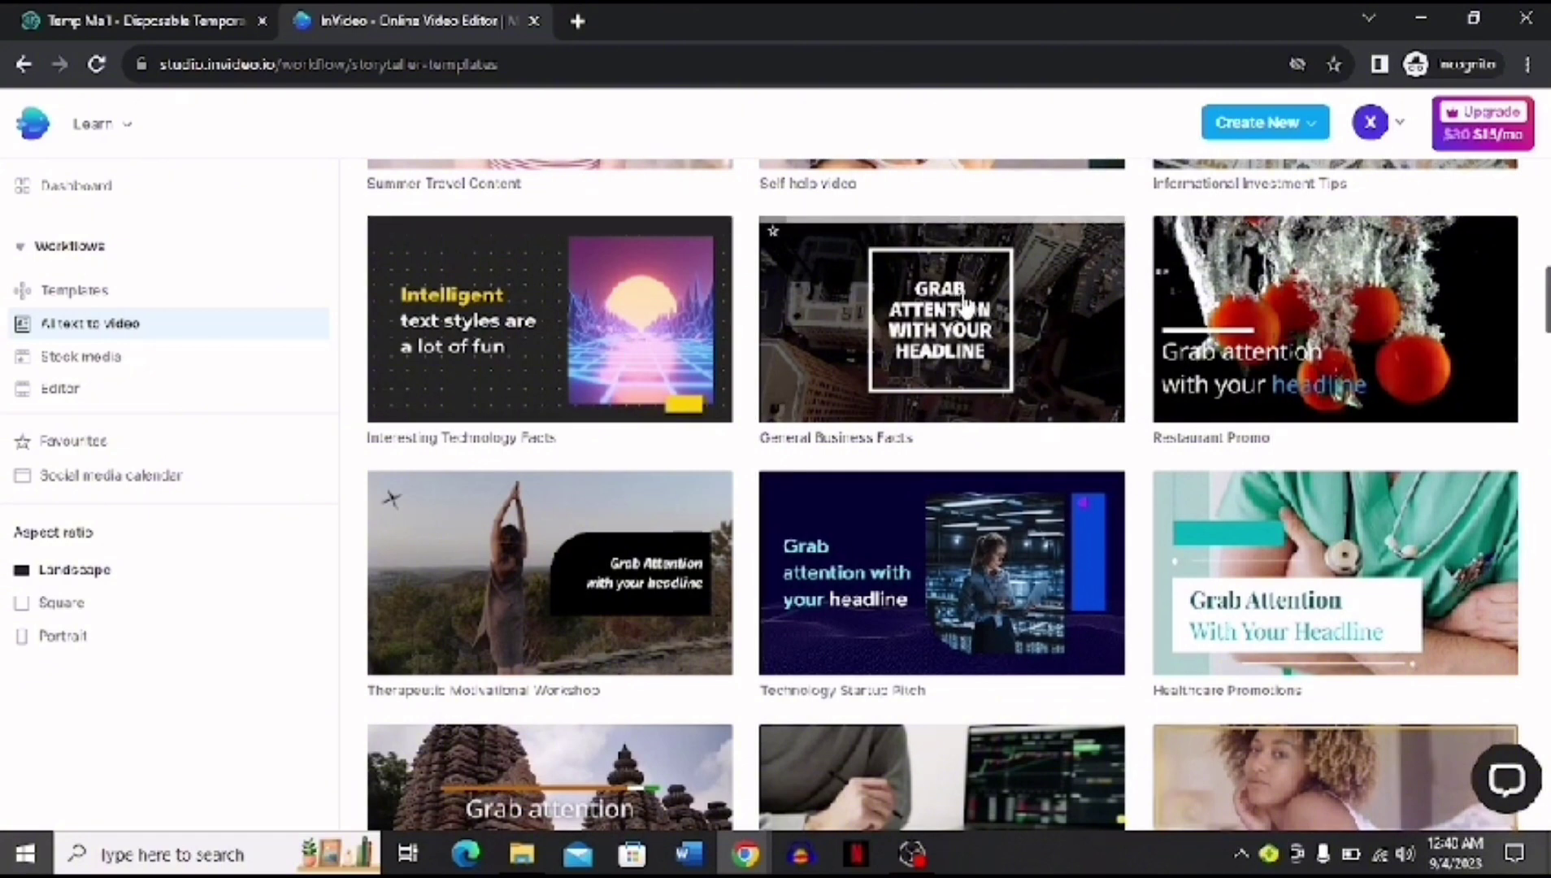
# Choose the General Business Facts portrait template, then open a new incognito browser tab
pyautogui.click(966, 307)
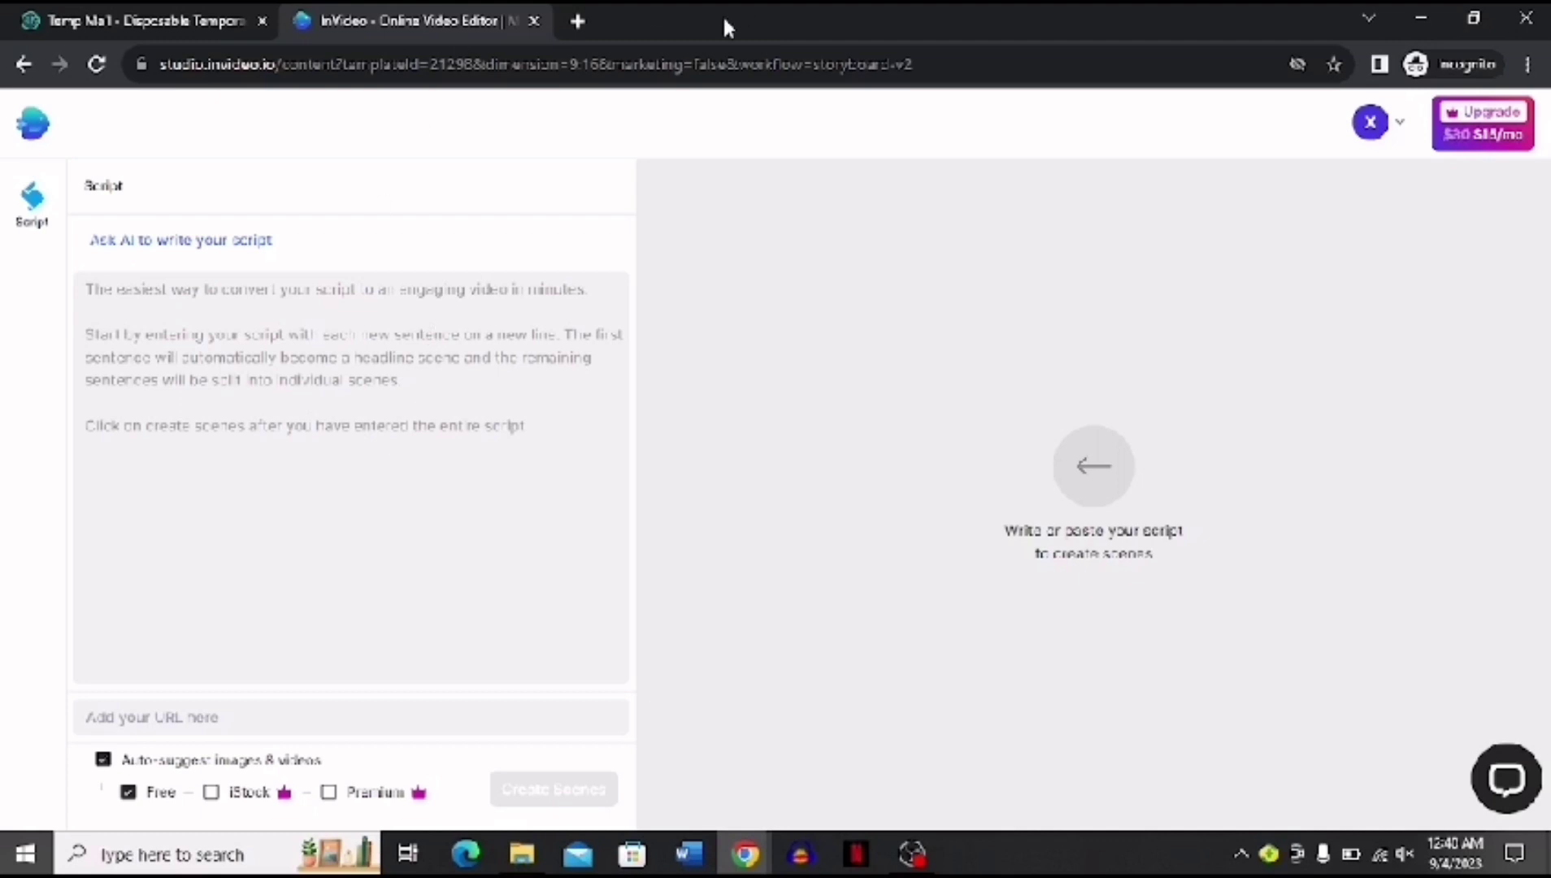
pyautogui.click(577, 21)
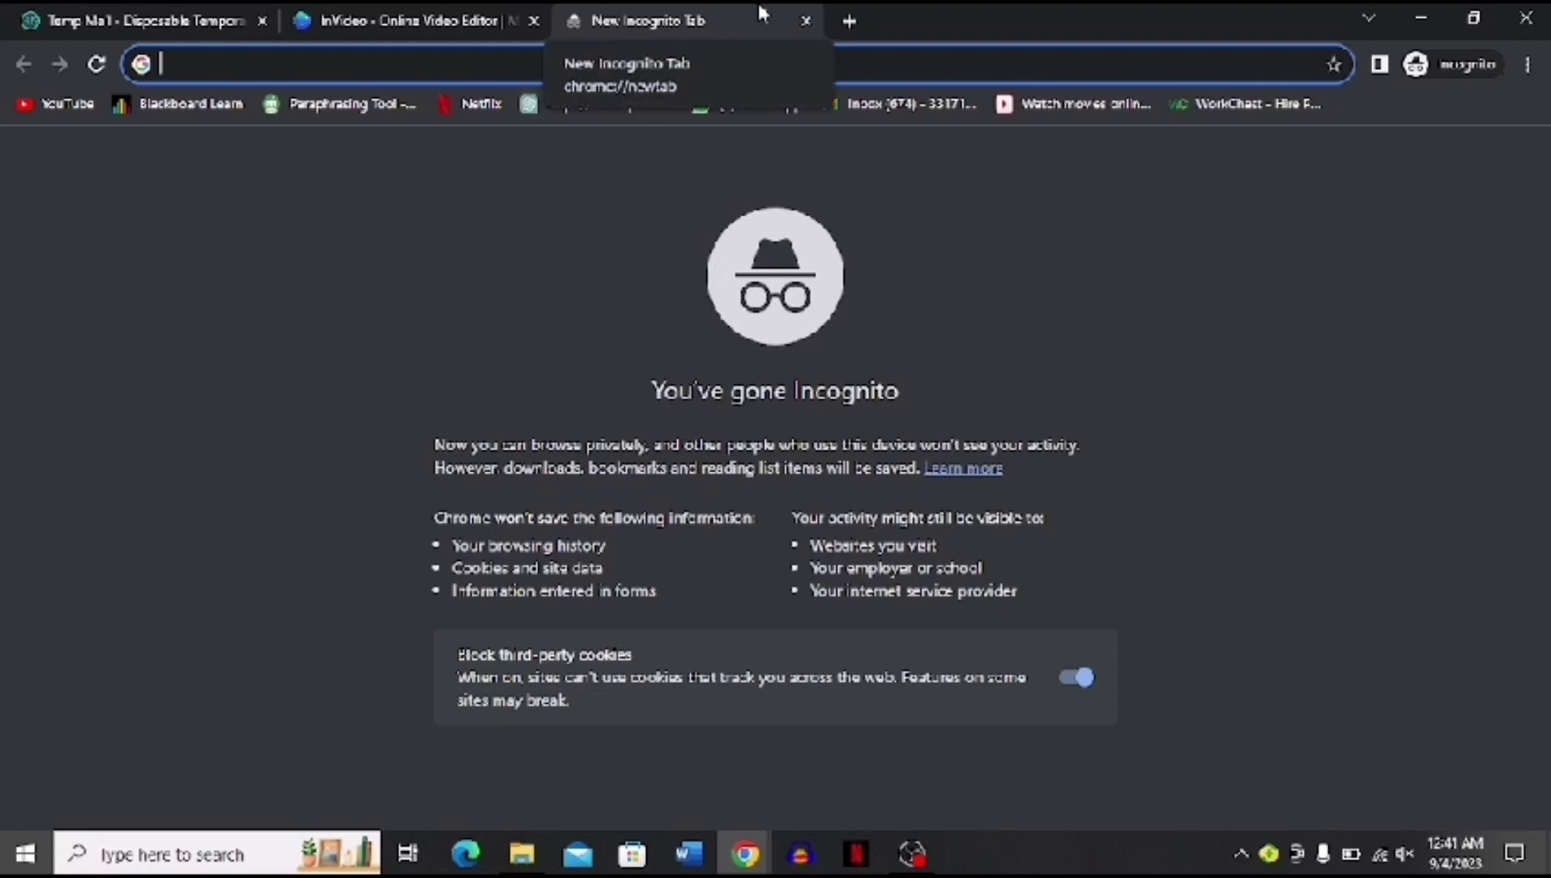
# Load chat.openai.com in the new tab to reach the ChatGPT login page
pyautogui.click(625, 102)
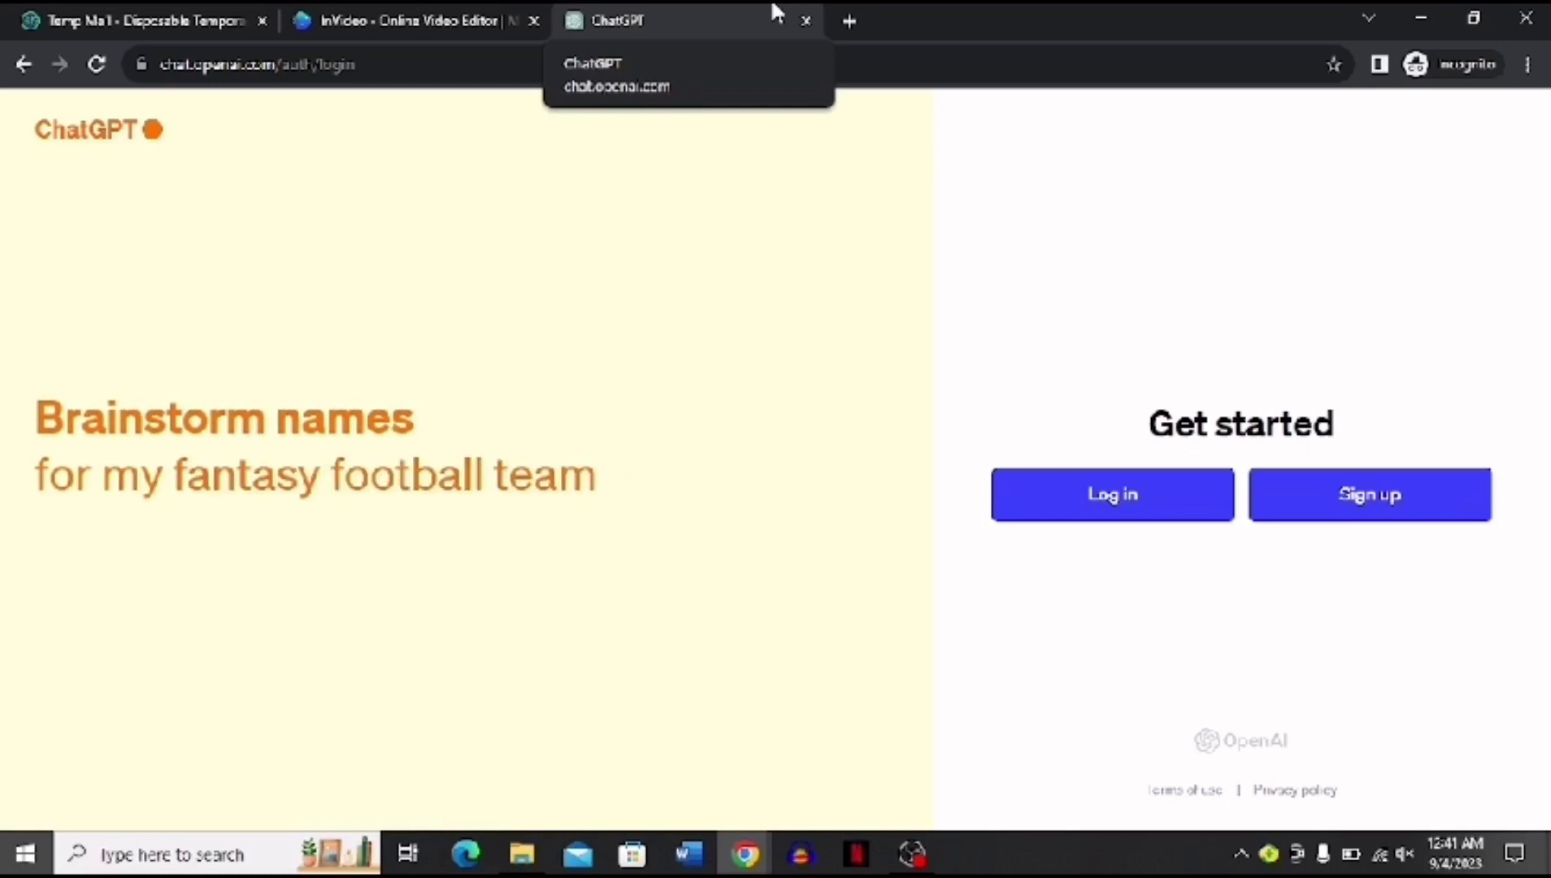
# Close the ChatGPT tab and paste the motivational script into InVideo's script box
pyautogui.click(804, 19)
pyautogui.rightClick(370, 318)
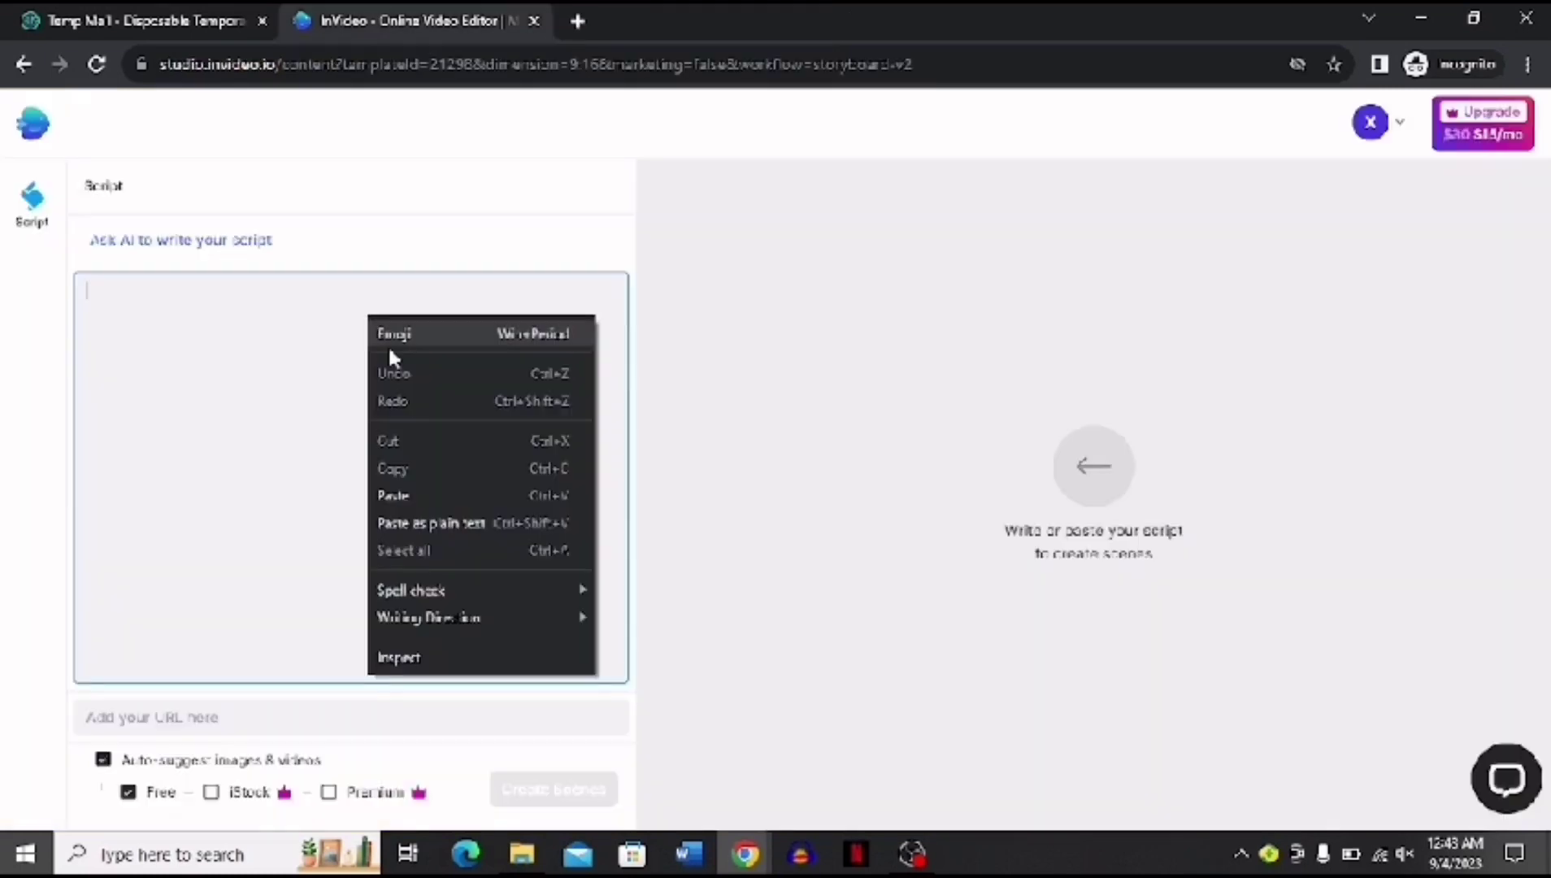
pyautogui.click(432, 495)
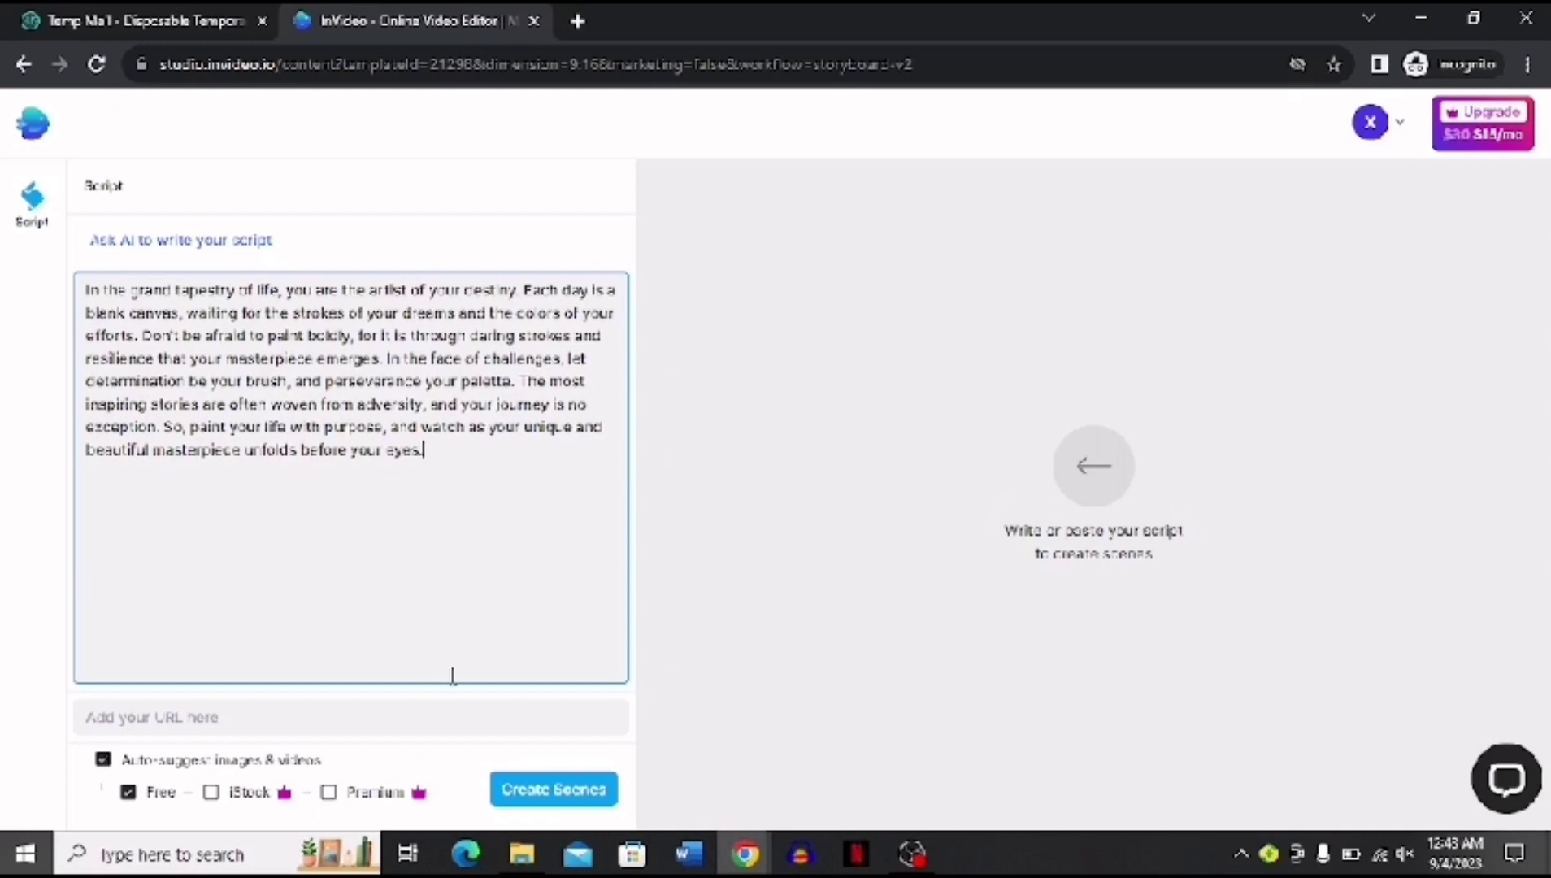
# Create scenes, accepting the split into one sentence per line
pyautogui.click(536, 794)
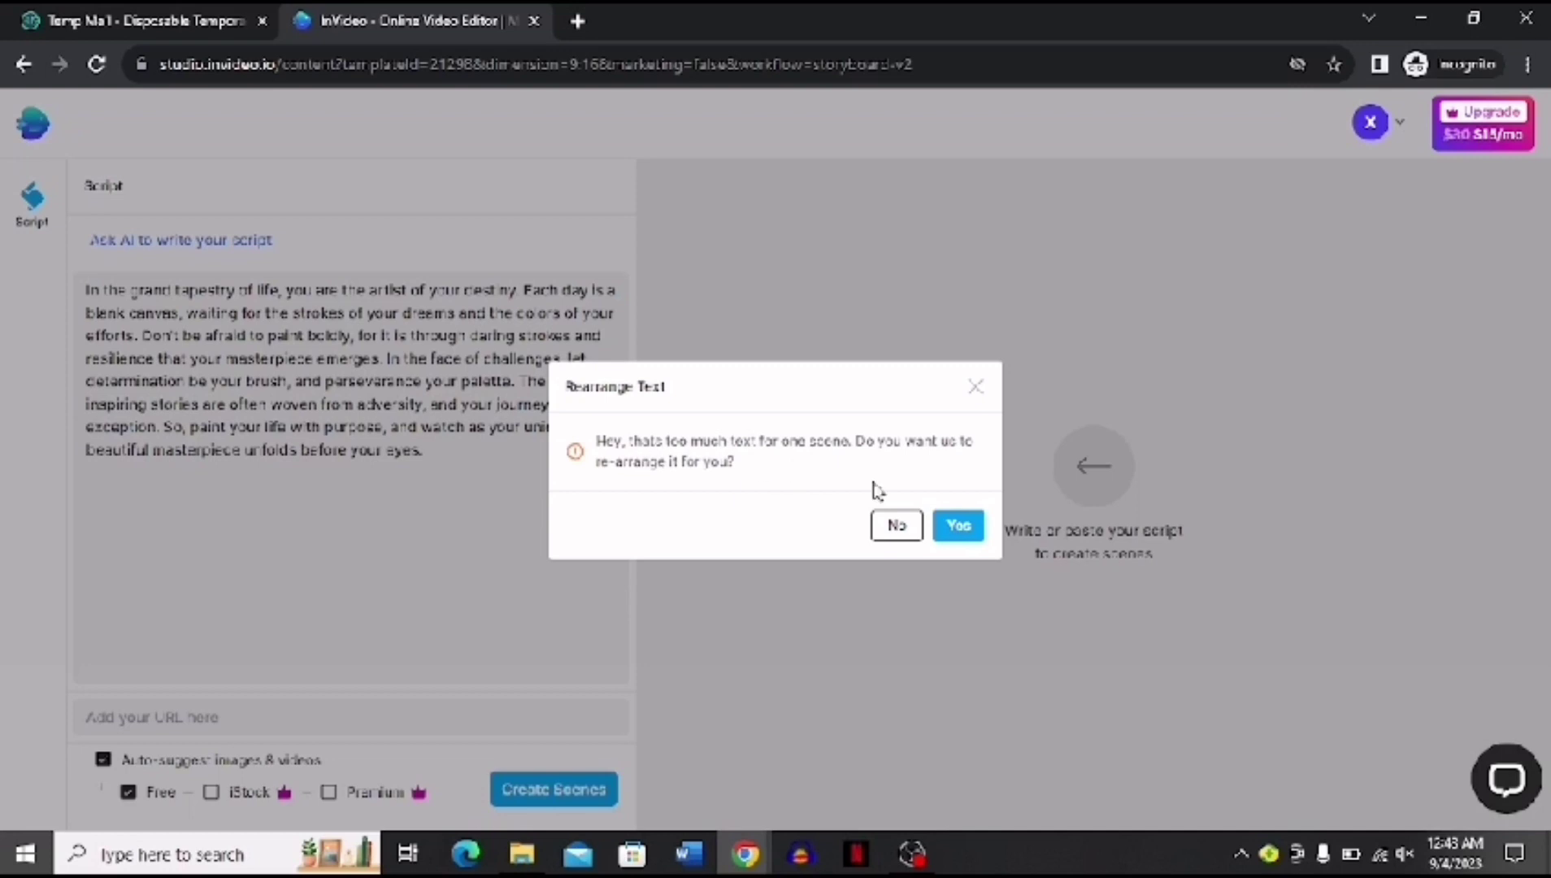
pyautogui.click(959, 527)
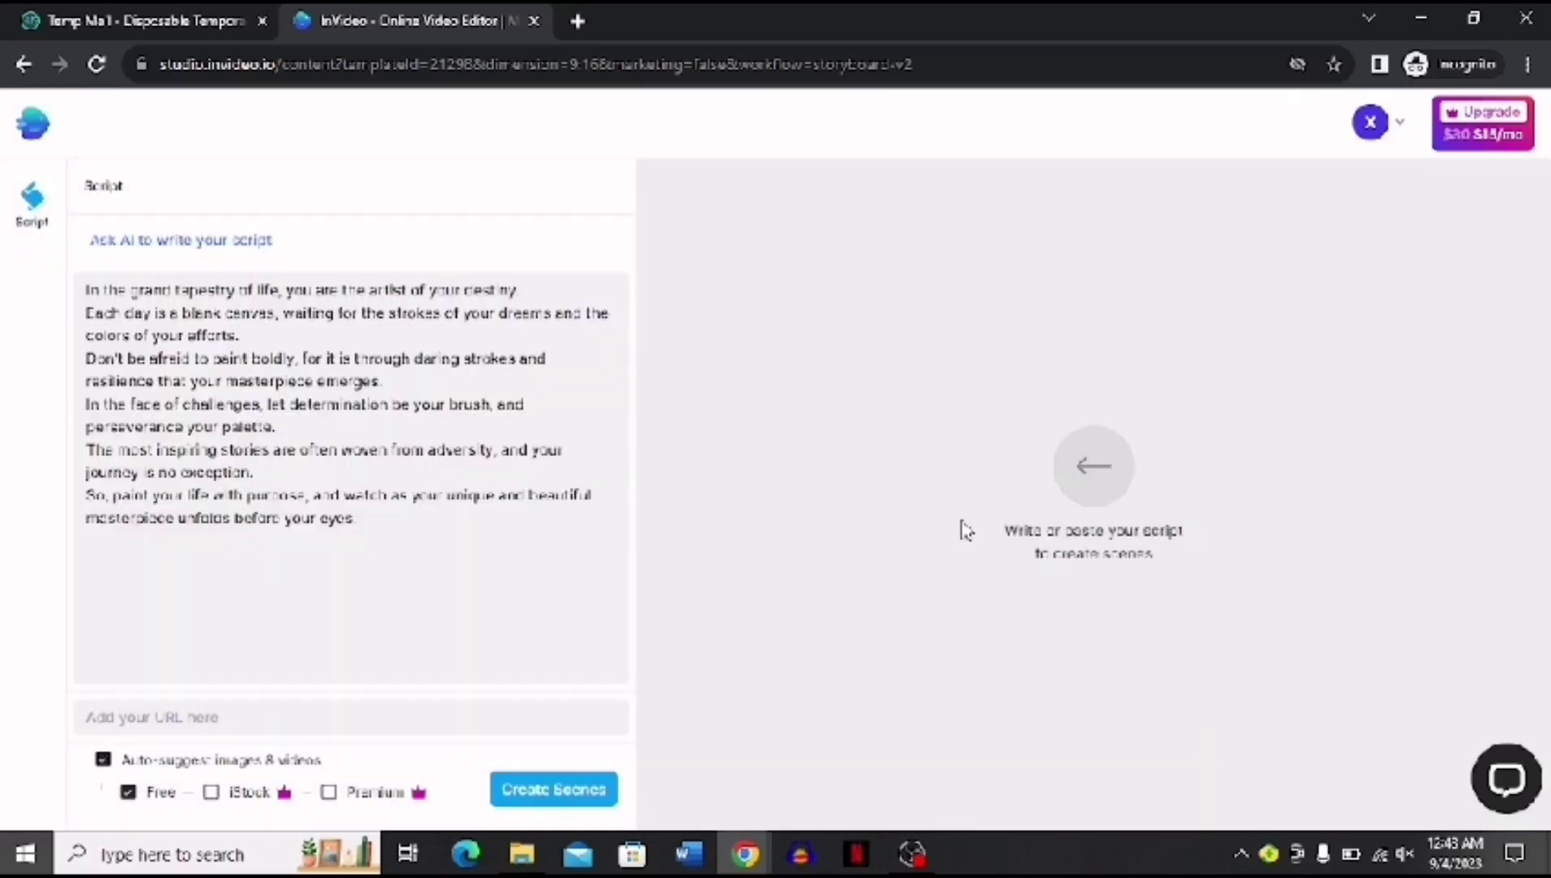
pyautogui.click(581, 791)
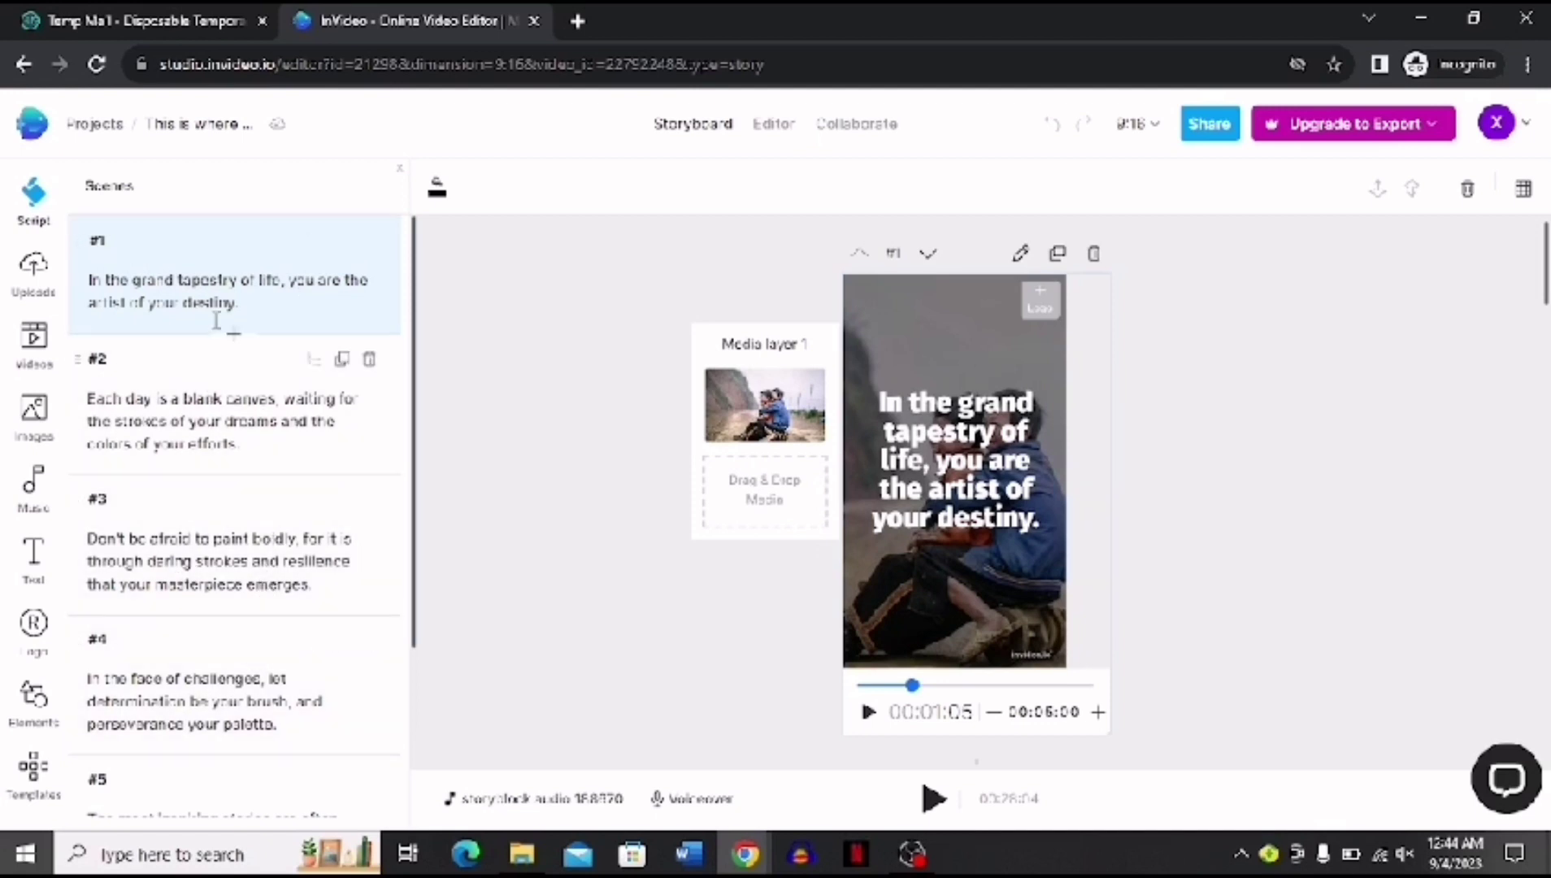
pyautogui.moveTo(232, 277)
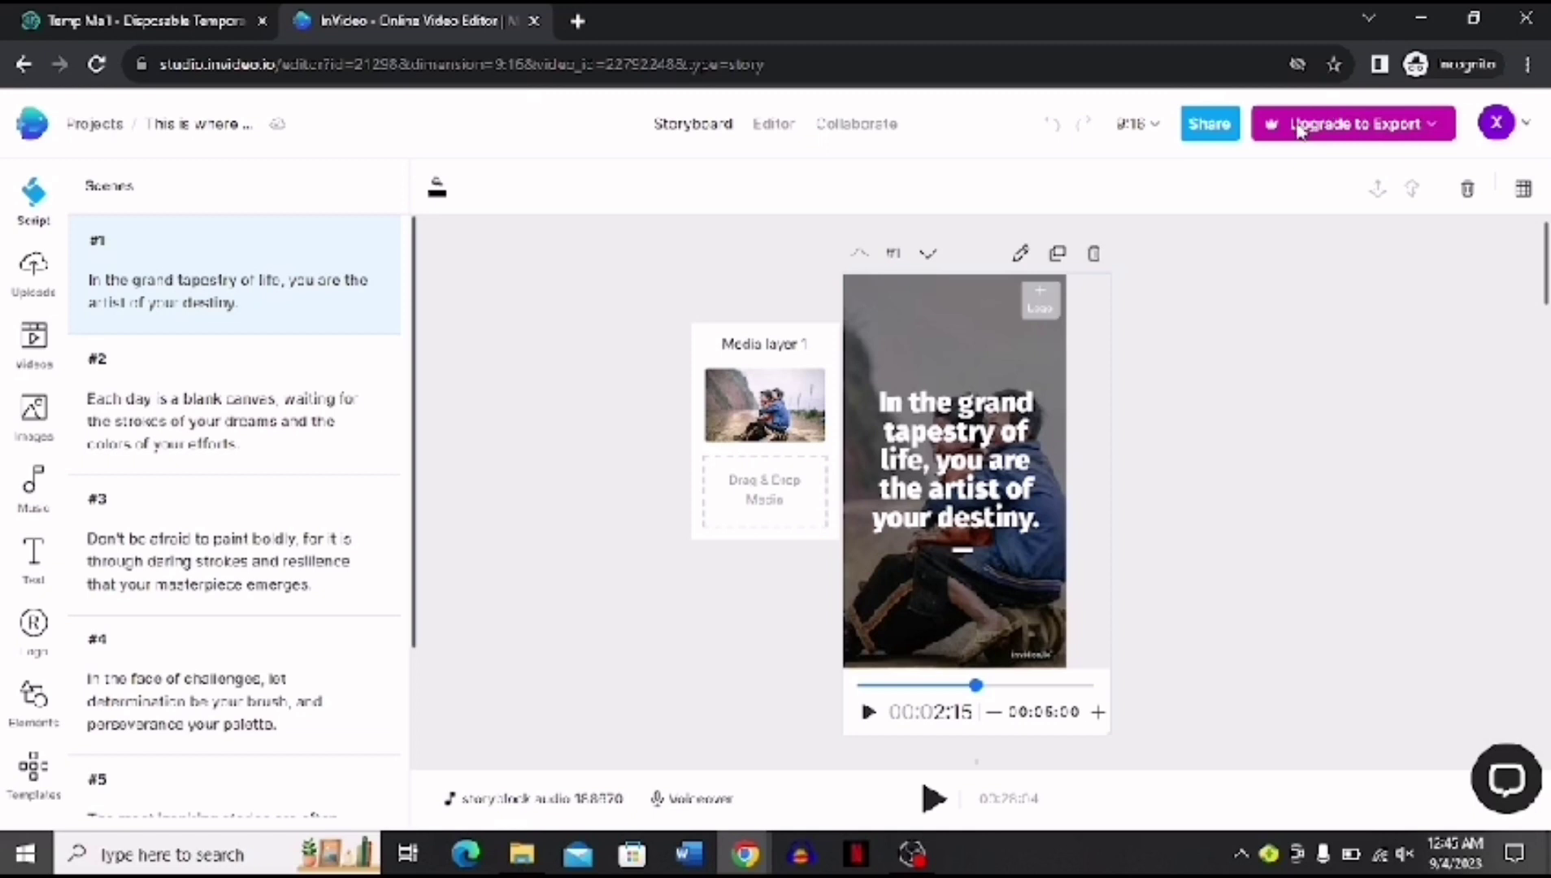
pyautogui.click(1314, 130)
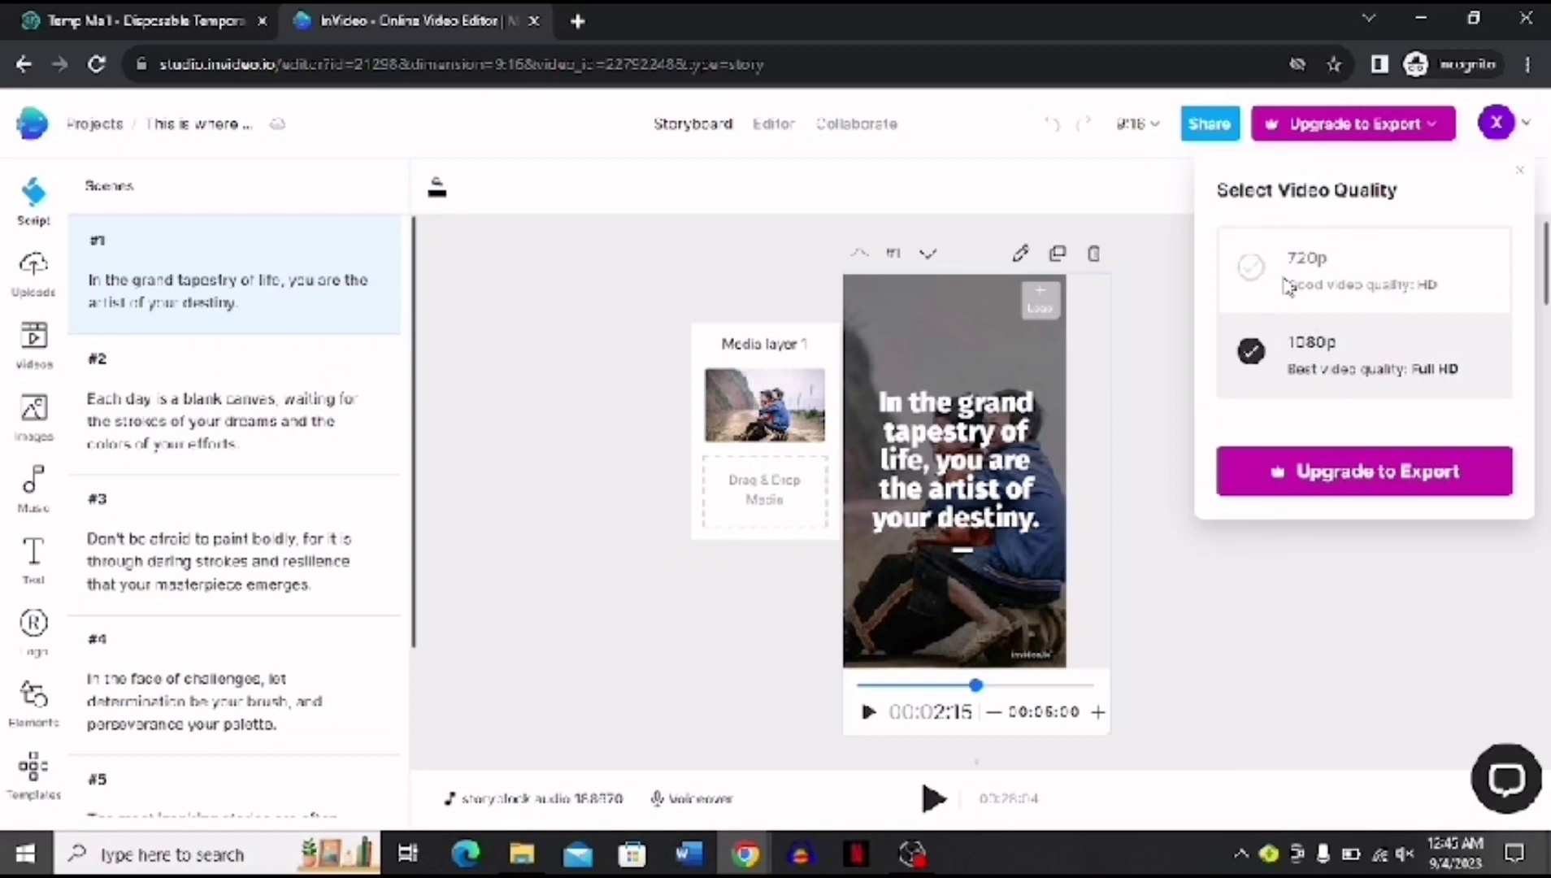
pyautogui.click(1151, 378)
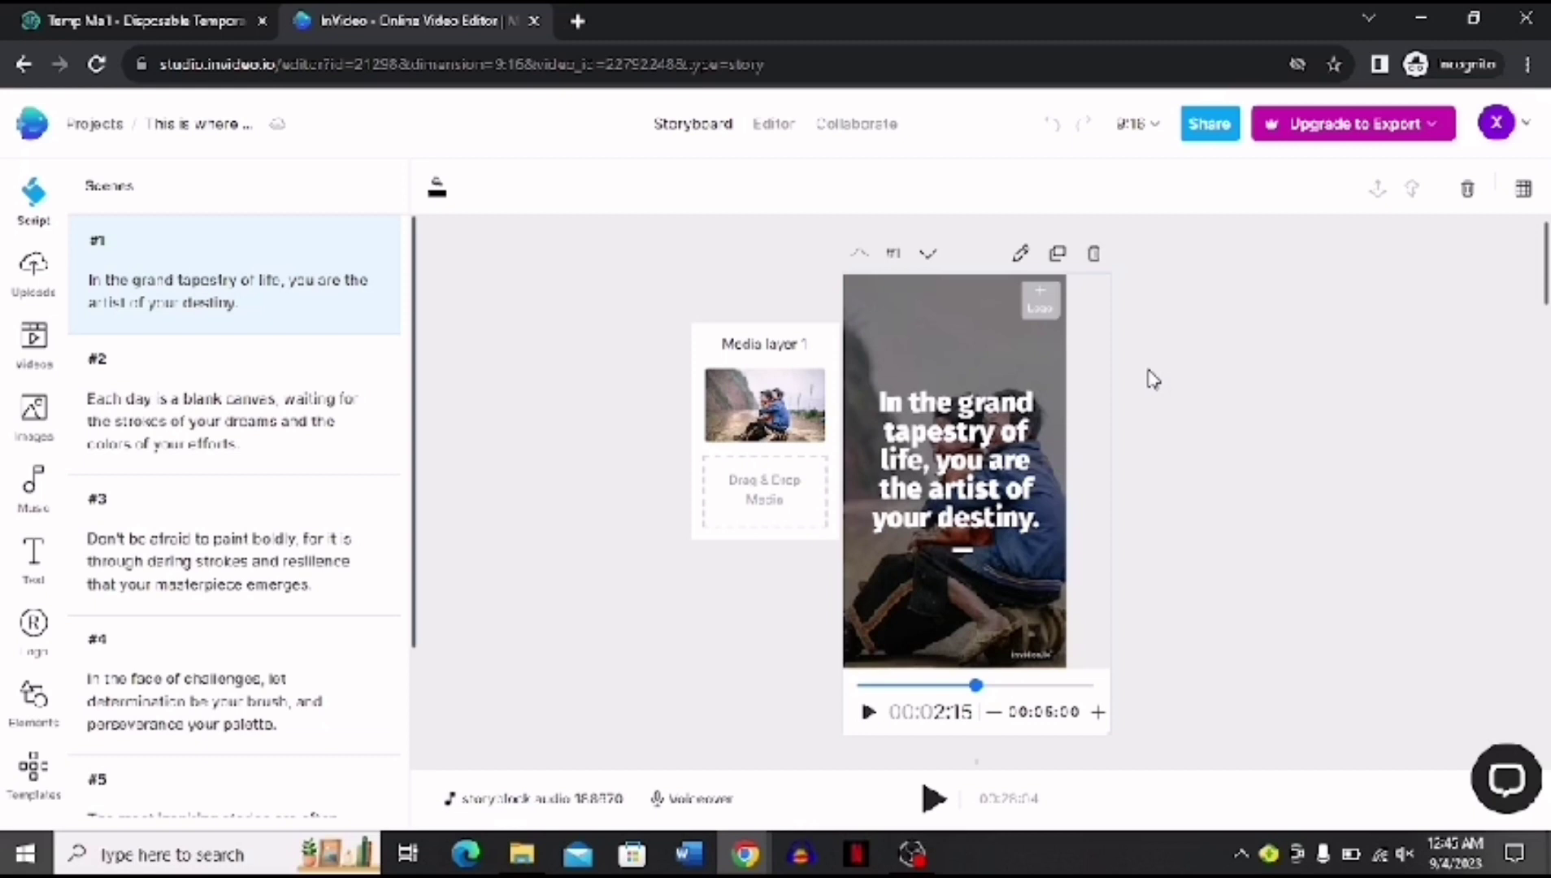